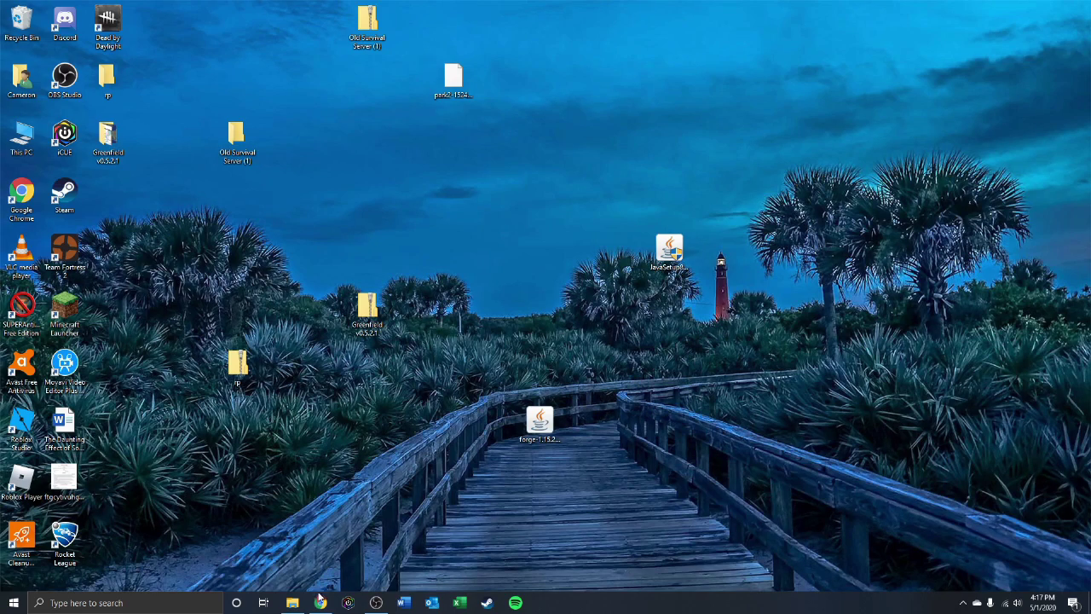
From the cool backgrounds results, save the blue cube-tunnel Hi-tech image as 'unnamed' into Pictures.
click(320, 601)
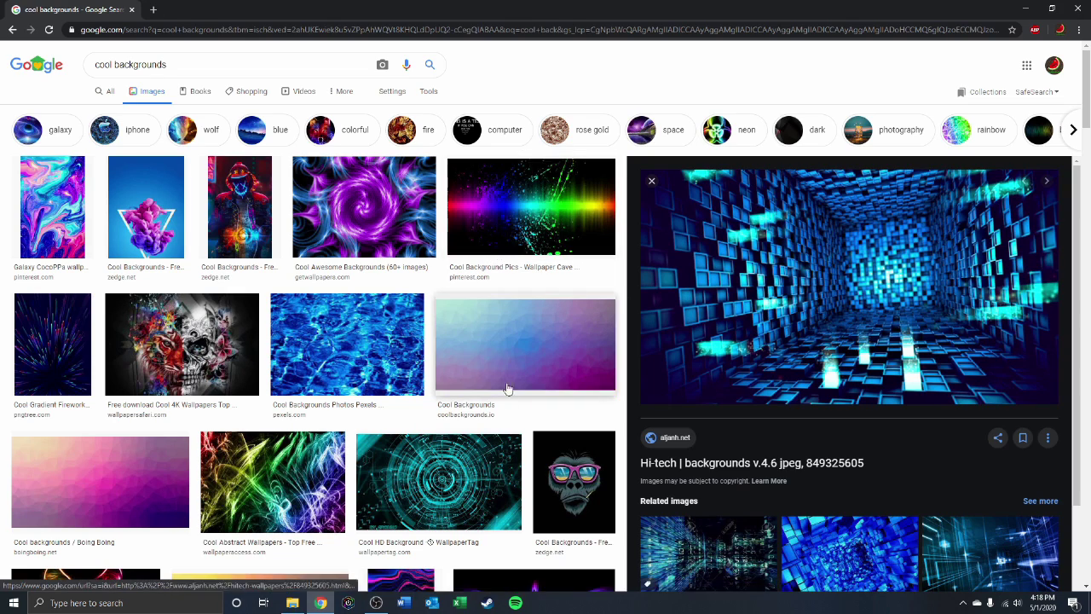
scroll(508, 471, down, 5)
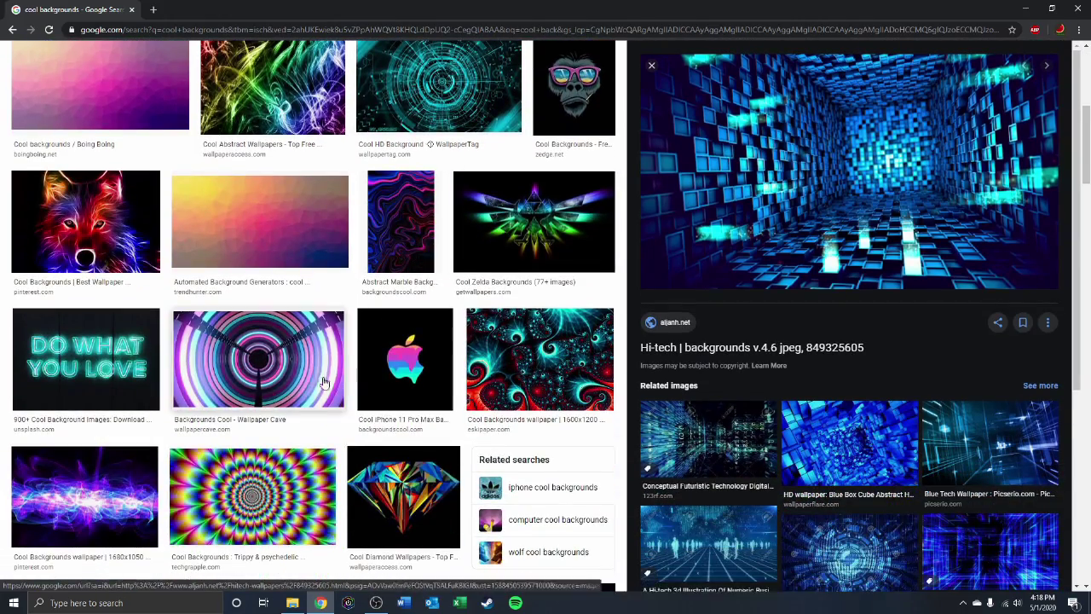
scroll(360, 406, up, 2)
scroll(375, 427, down, 4)
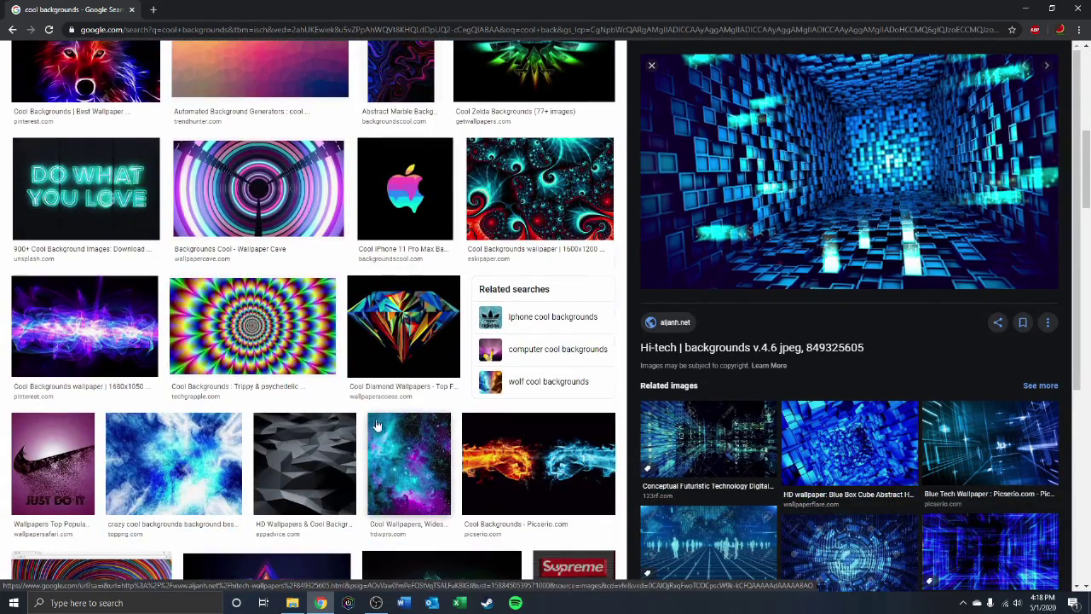
scroll(379, 438, down, 3)
scroll(378, 438, up, 10)
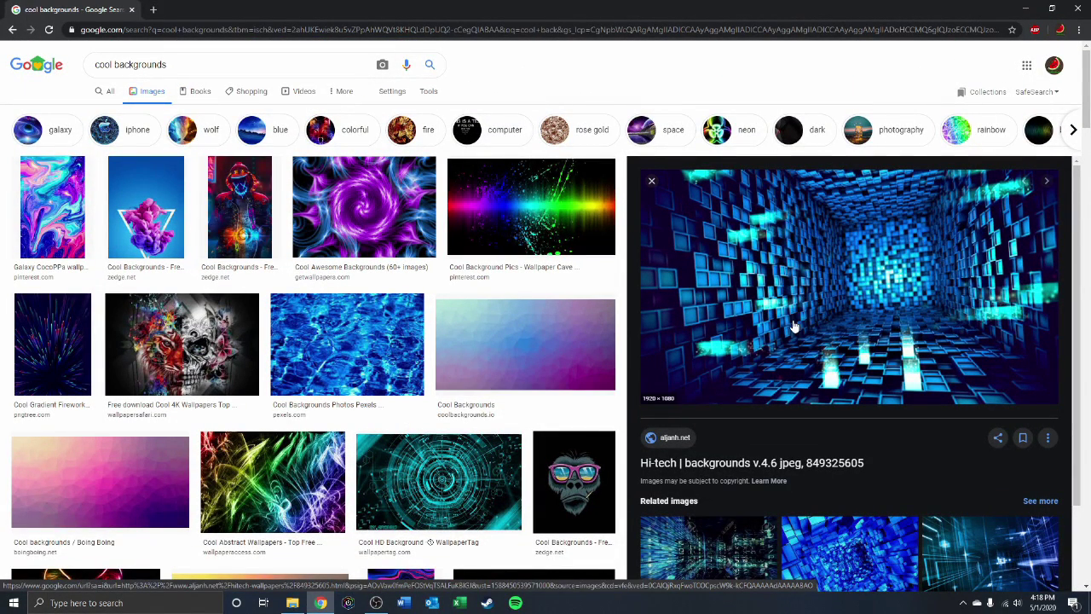
right_click(768, 277)
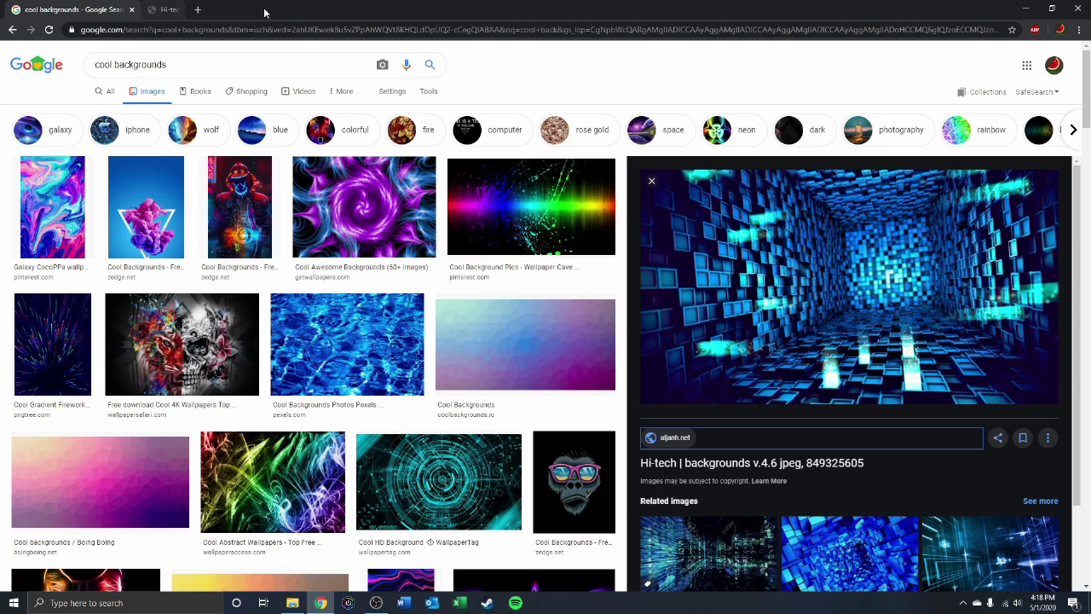
click(292, 603)
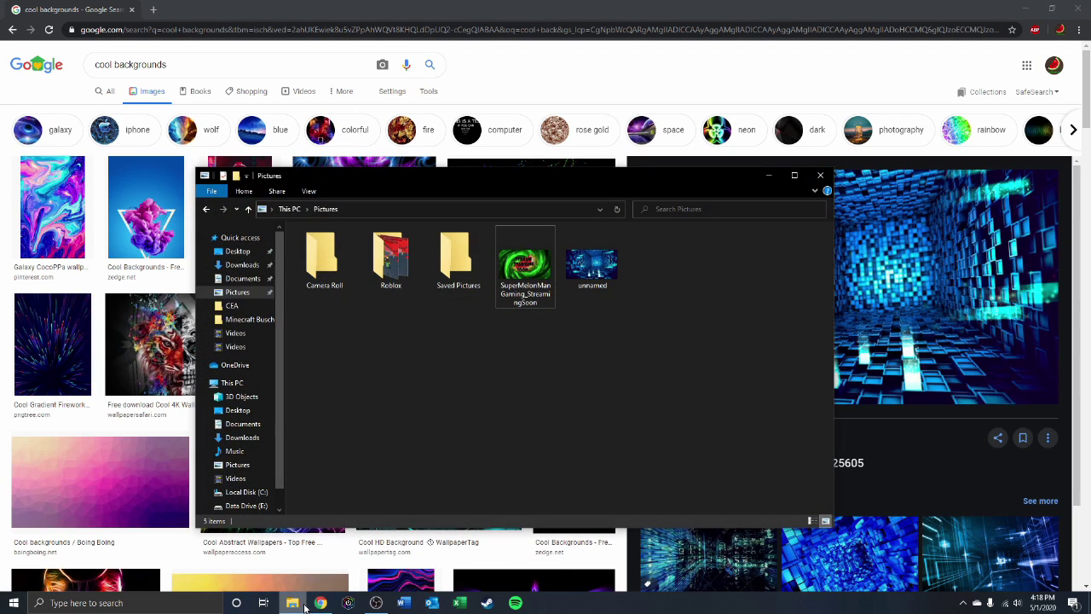
Select the saved 'unnamed' picture in Pictures and move the Explorer window over the browser.
click(591, 271)
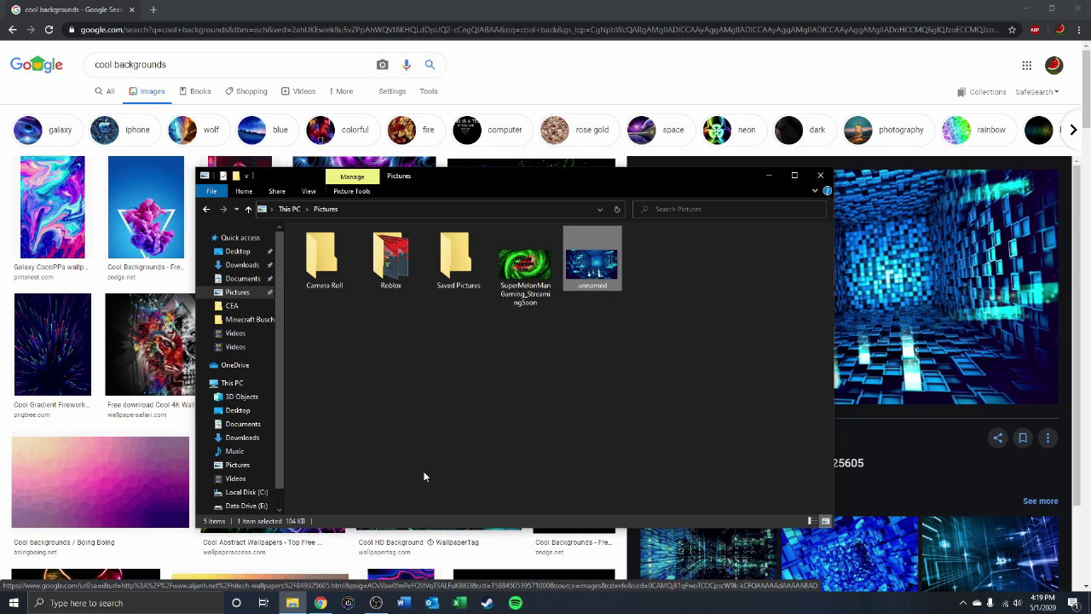
drag(592, 271, 631, 255)
drag(659, 181, 662, 136)
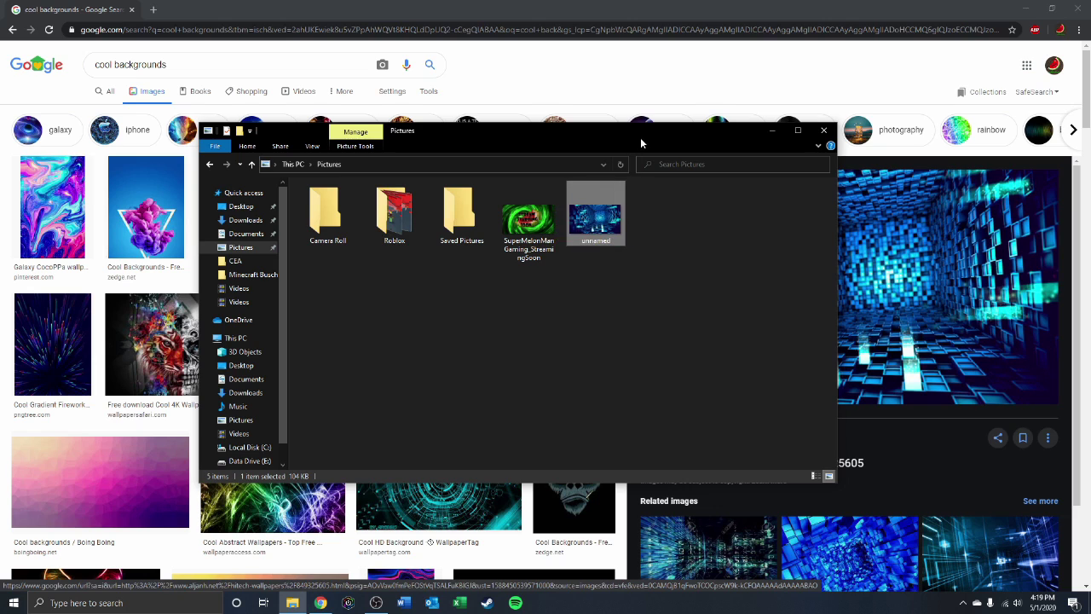
drag(641, 137, 510, 154)
Minimize Chrome and the Pictures window so the palm-tree desktop is showing.
right_click(861, 225)
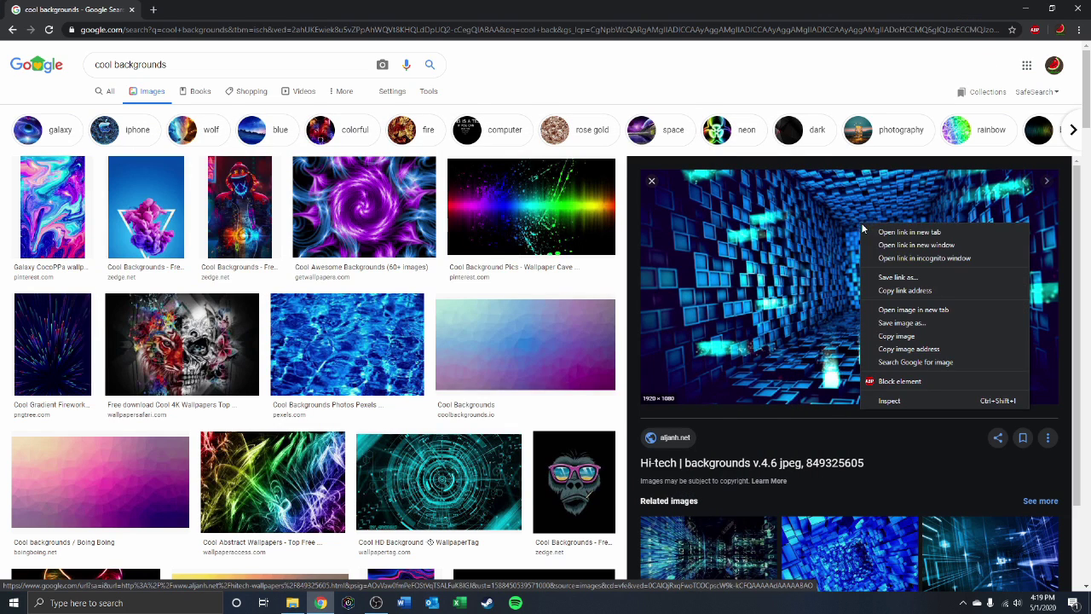
click(861, 81)
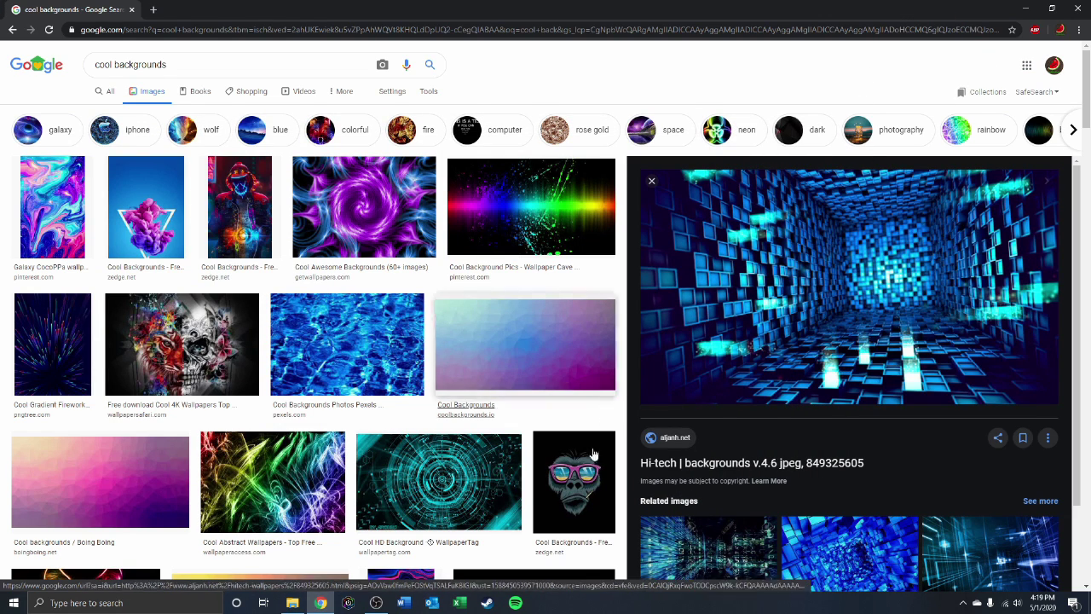
click(292, 603)
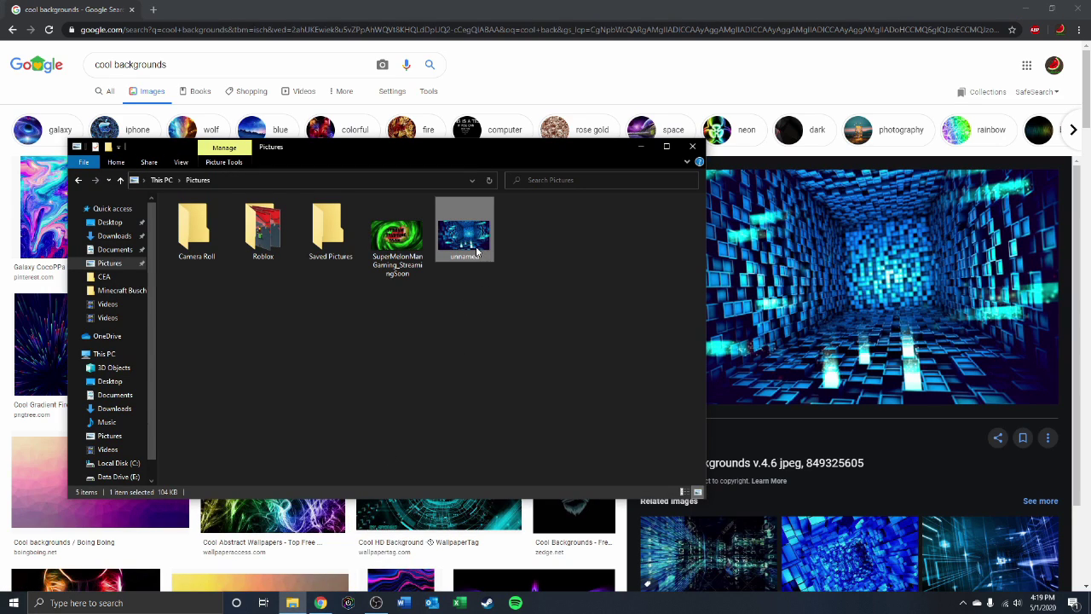
drag(560, 153, 582, 114)
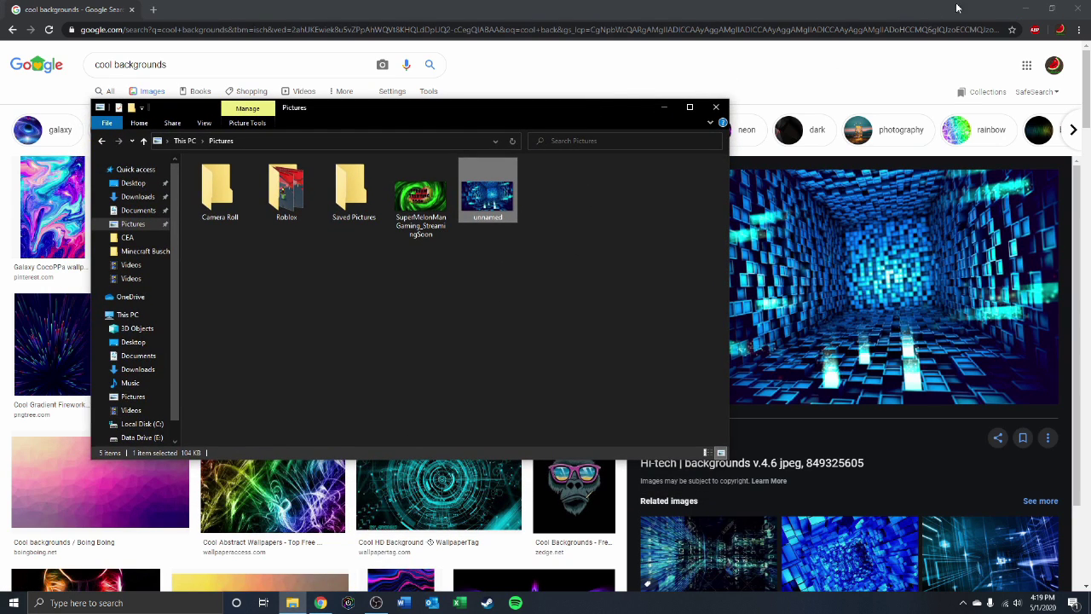
click(1024, 13)
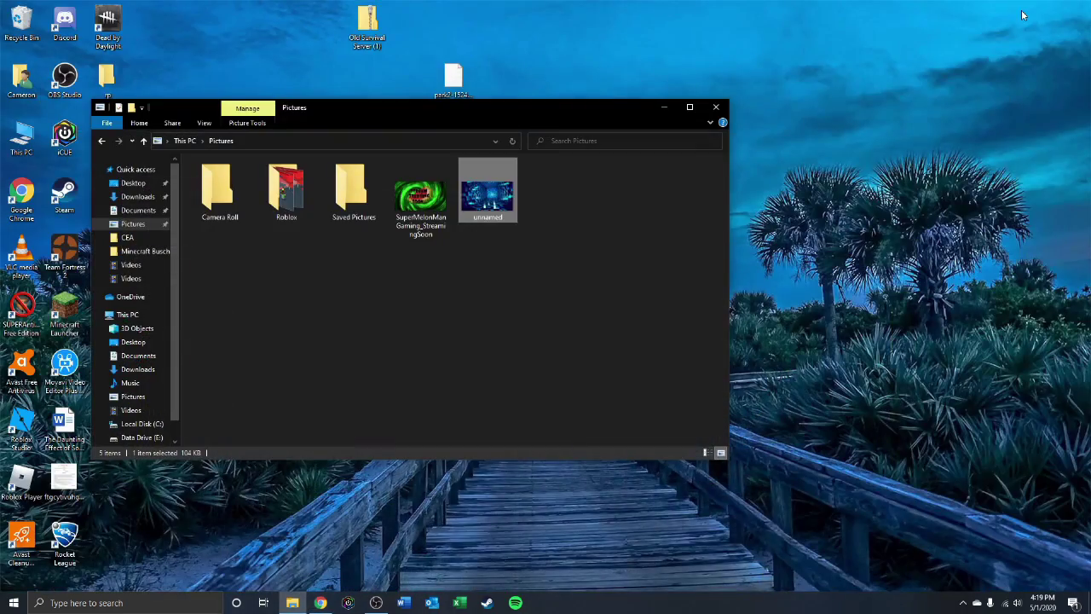
drag(516, 111, 453, 127)
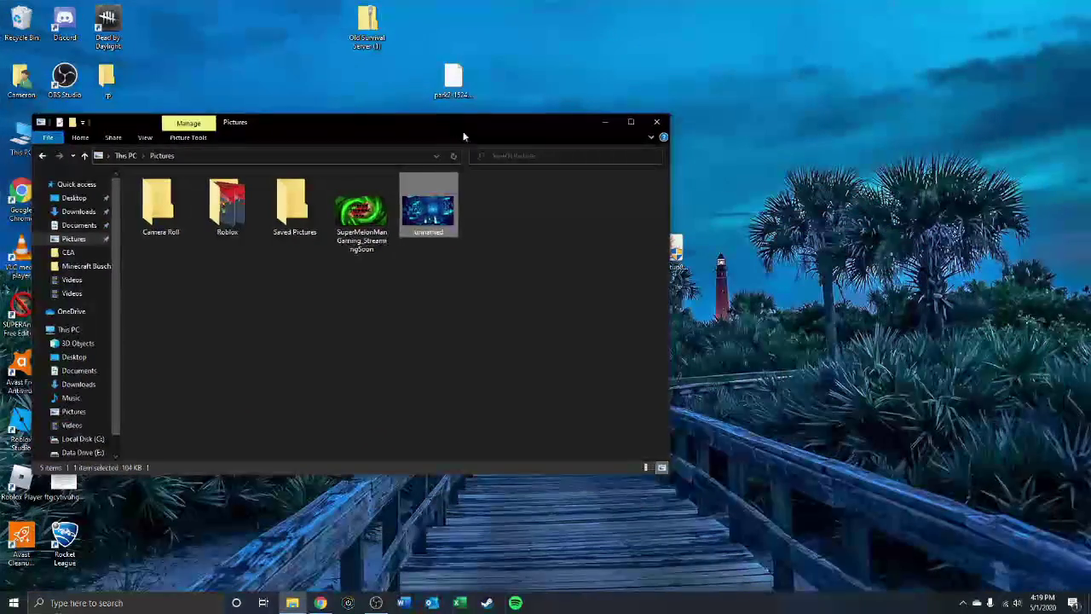
click(602, 124)
right_click(720, 350)
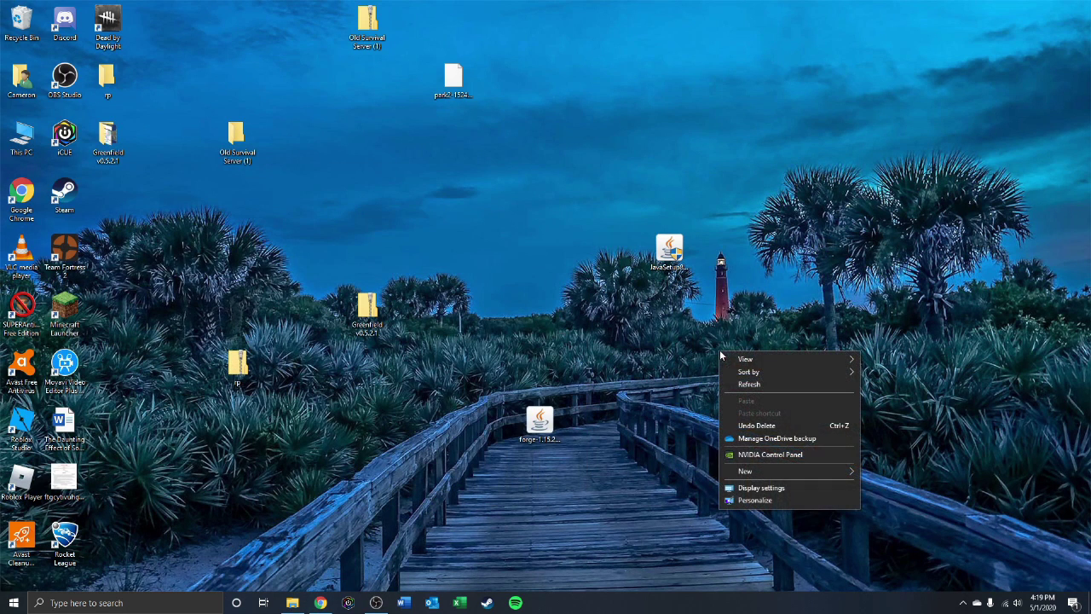
Choose Personalize from the desktop's right-click menu to reach the Background page with Picture selected.
click(755, 528)
right_click(758, 487)
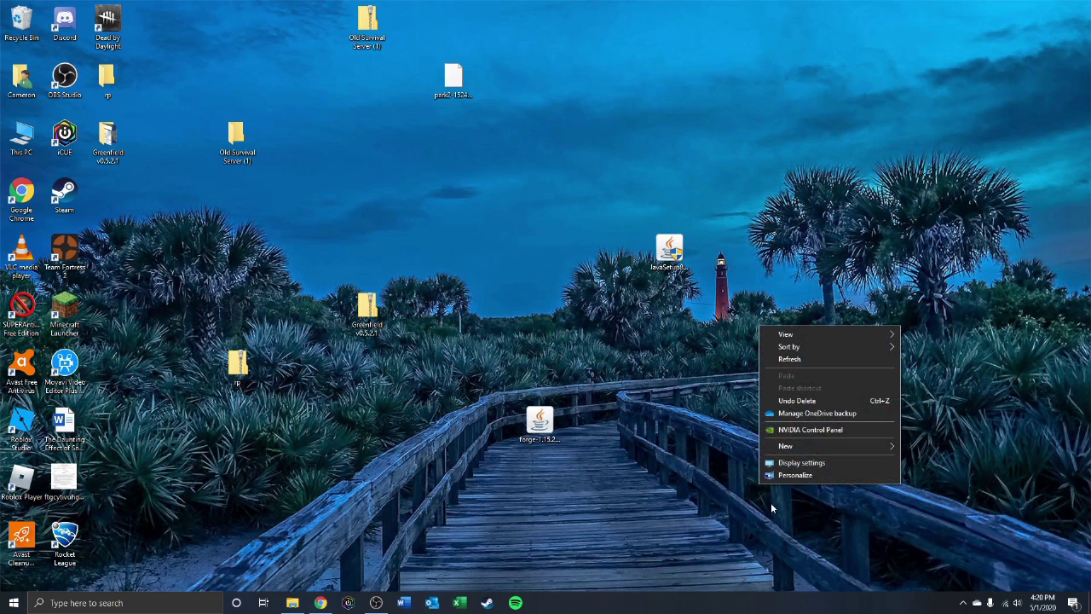
click(783, 476)
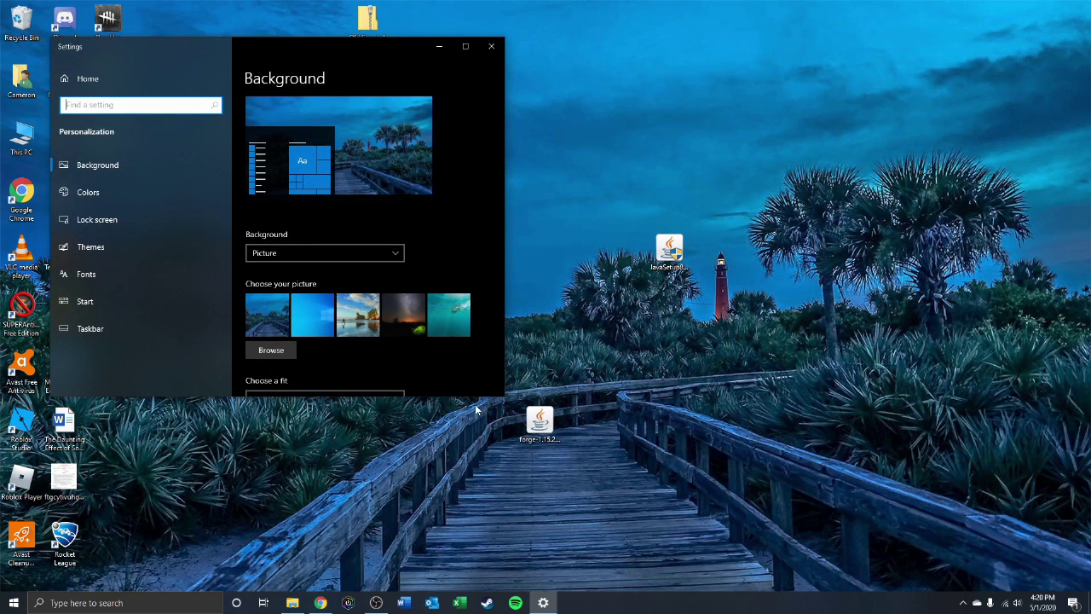
drag(278, 52, 440, 114)
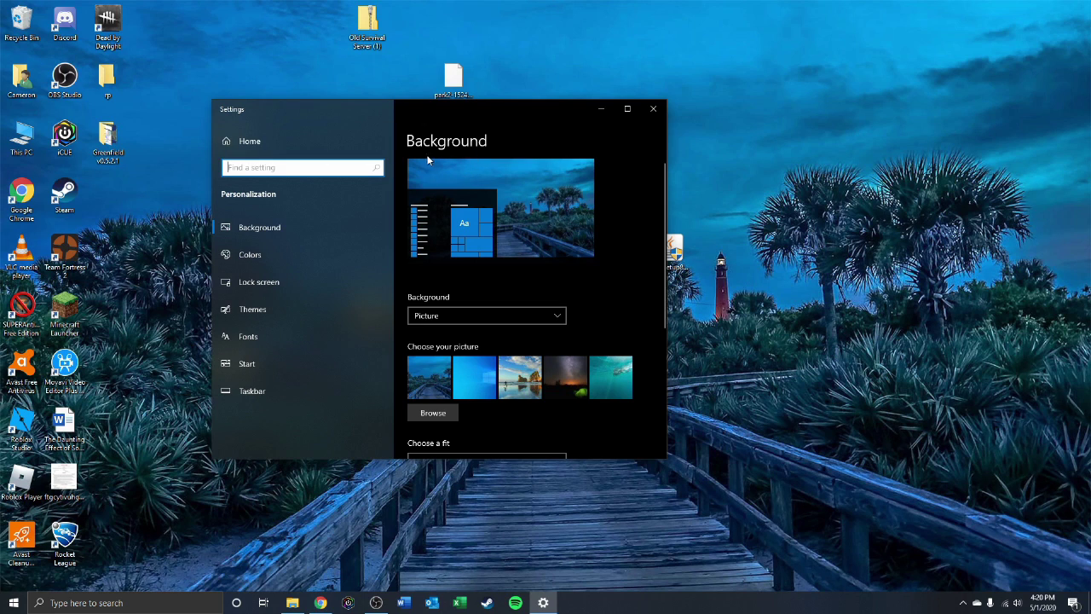
scroll(479, 281, down, 1)
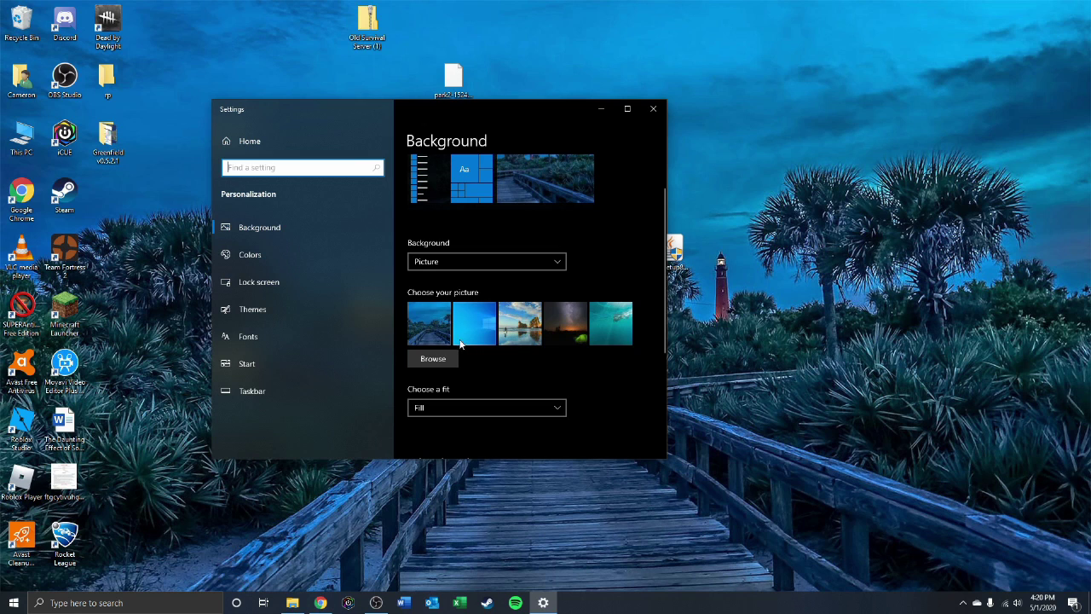
mouse_move(545, 108)
mouse_down()
mouse_move(397, 237)
mouse_move(531, 119)
mouse_up()
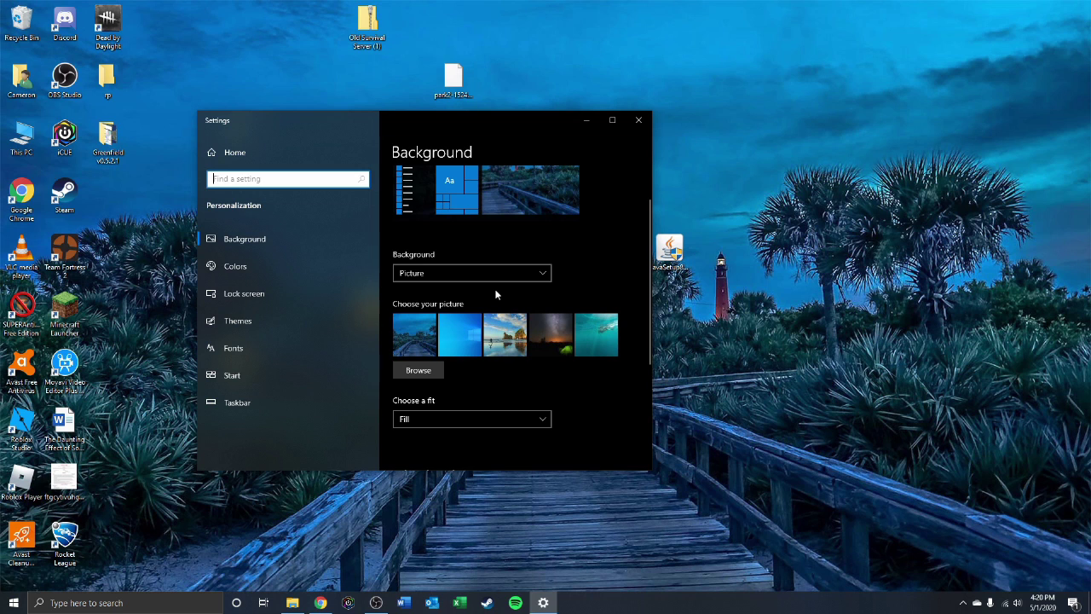
mouse_move(505, 120)
mouse_down()
mouse_move(479, 223)
mouse_move(347, 208)
mouse_move(354, 195)
mouse_move(505, 116)
mouse_up()
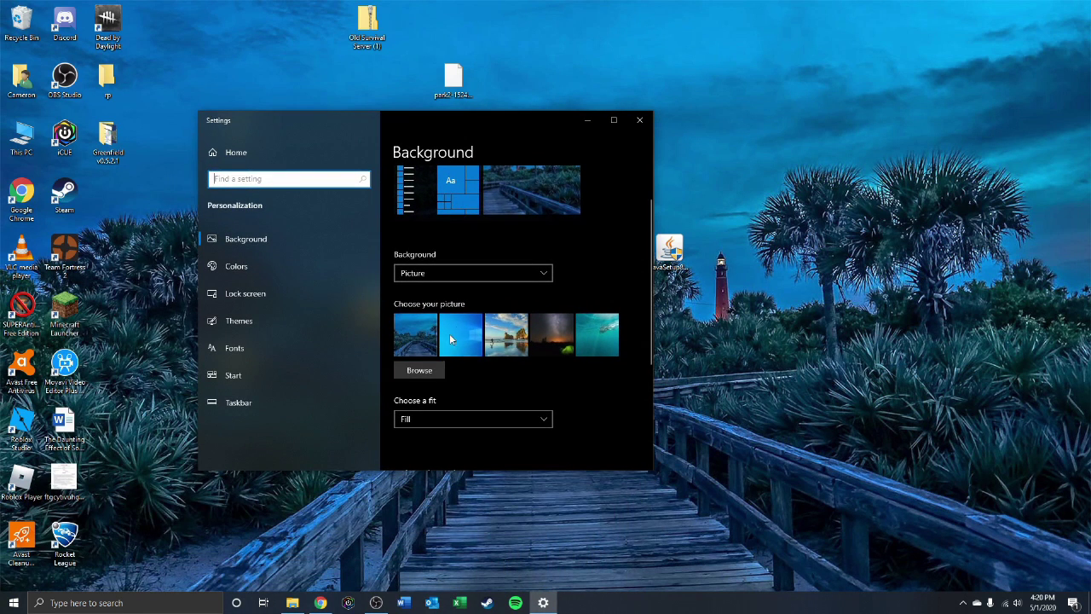
Browse to Pictures, apply 'unnamed' as the wallpaper with Choose picture, then close Settings.
click(420, 371)
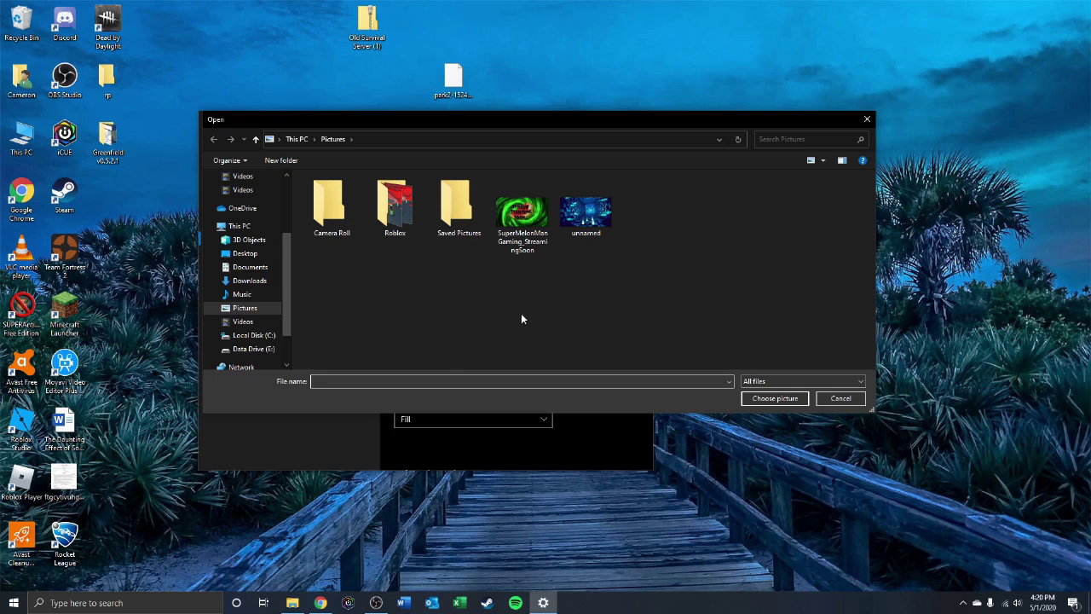
click(587, 223)
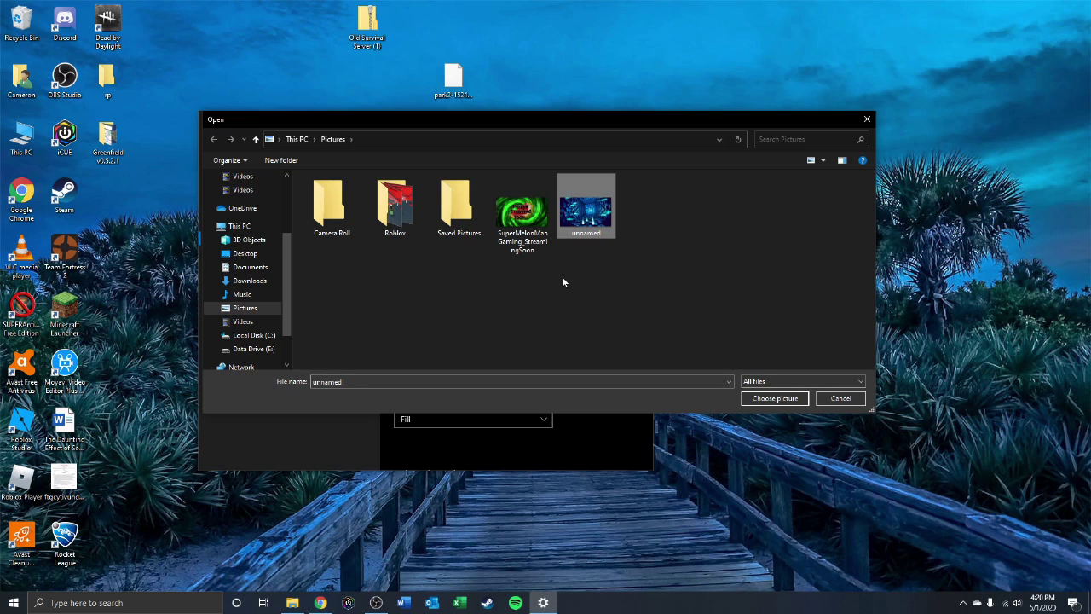
click(761, 398)
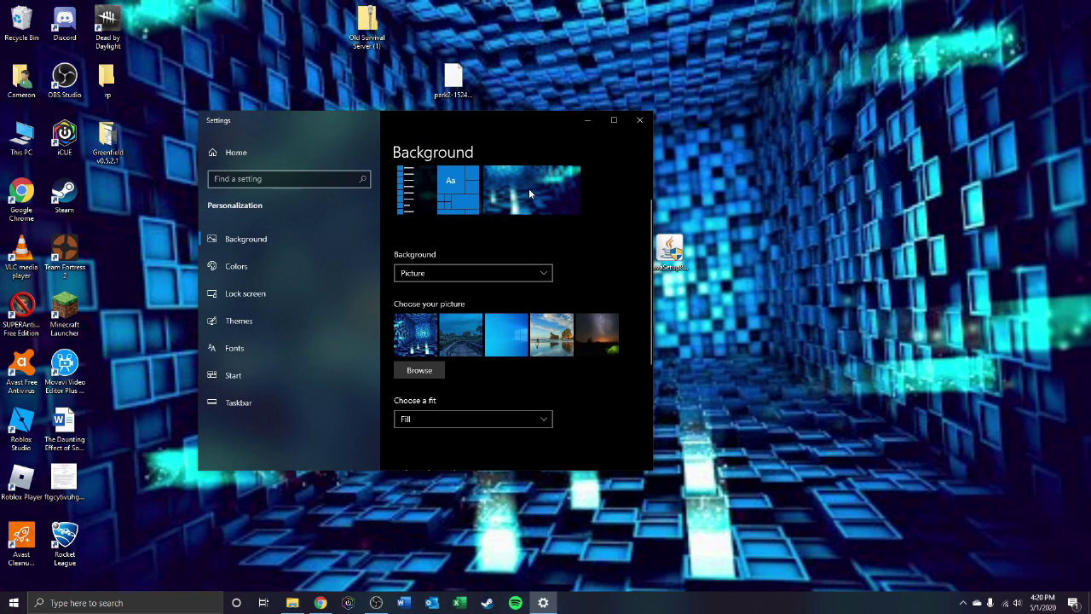
scroll(550, 290, down, 3)
scroll(567, 260, up, 4)
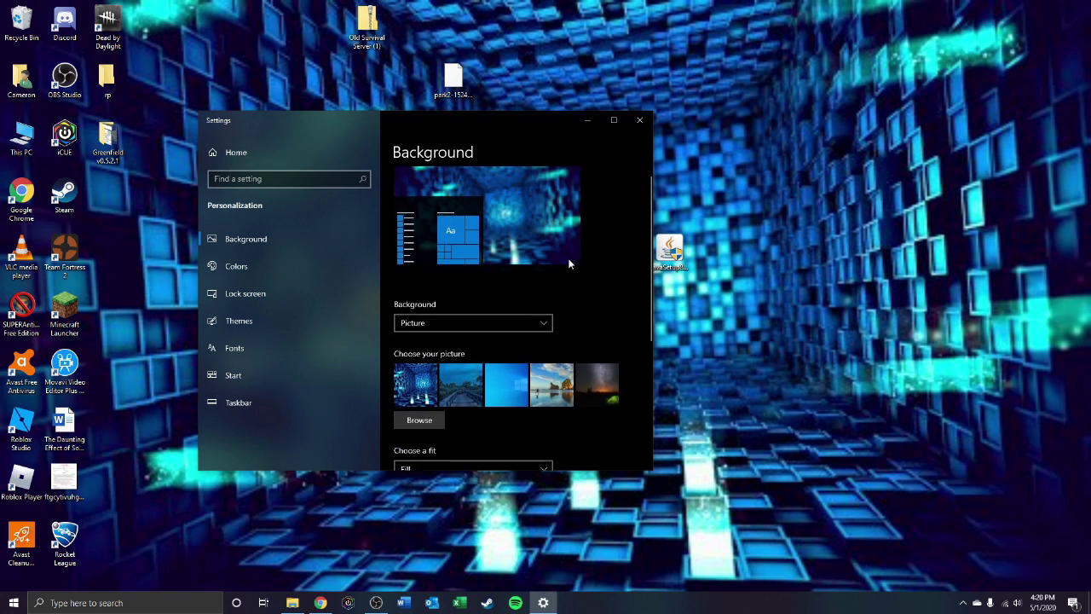
click(639, 120)
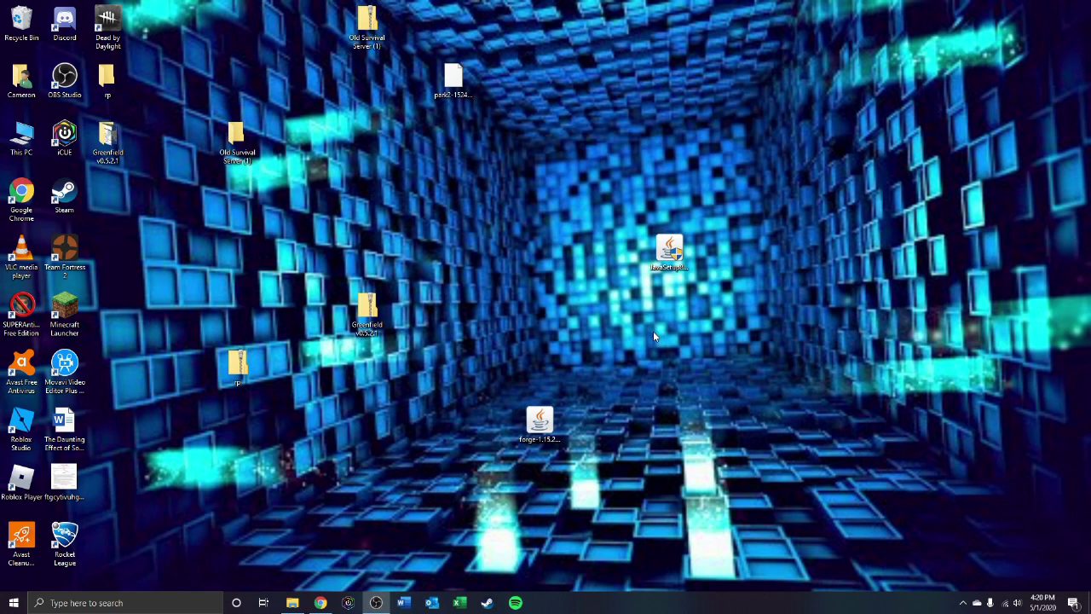